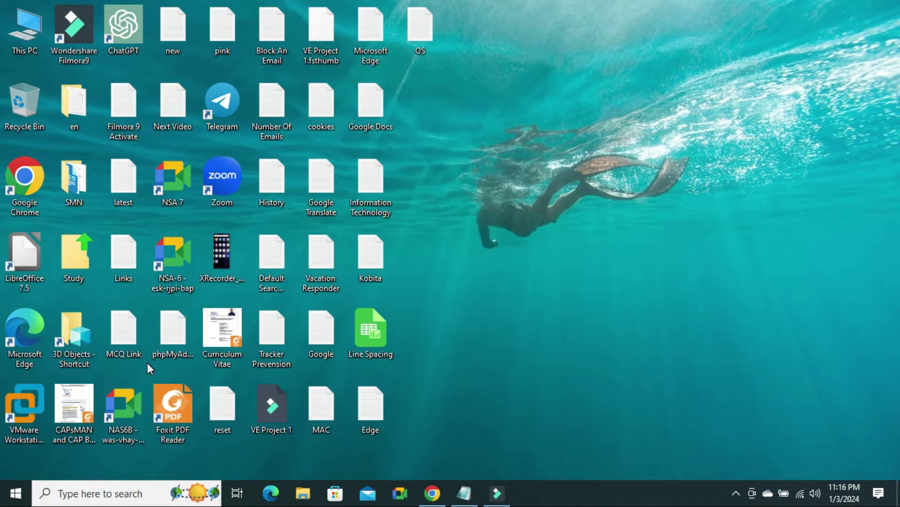
Step: Launch msconfig from the Win+X Run dialog to open System Configuration
right_click(16, 486)
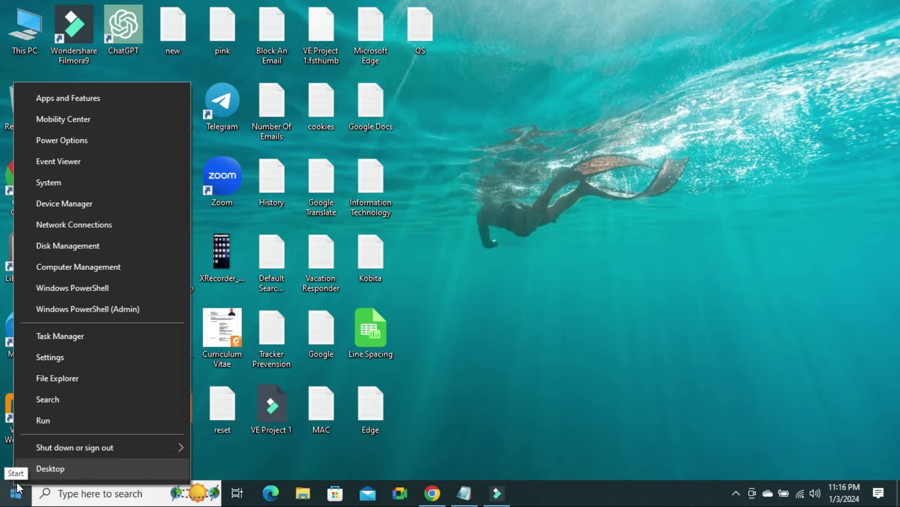
left_click(51, 420)
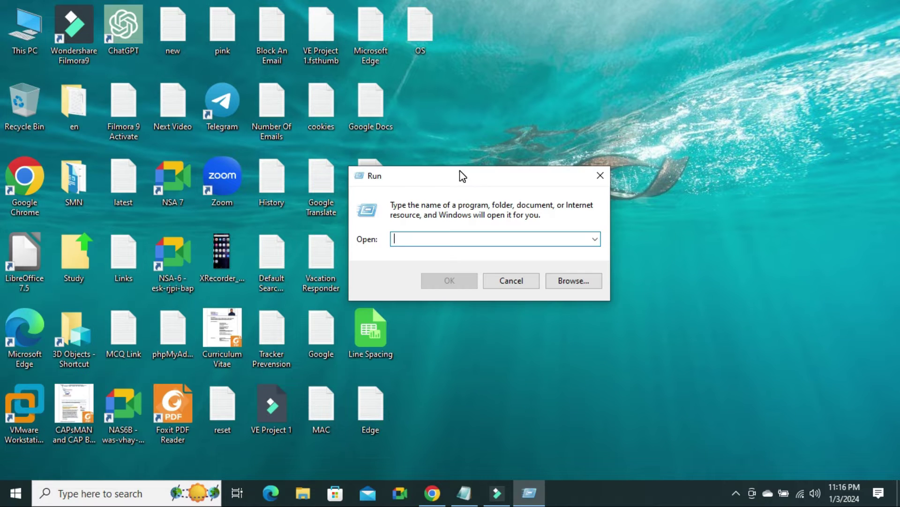
type("m")
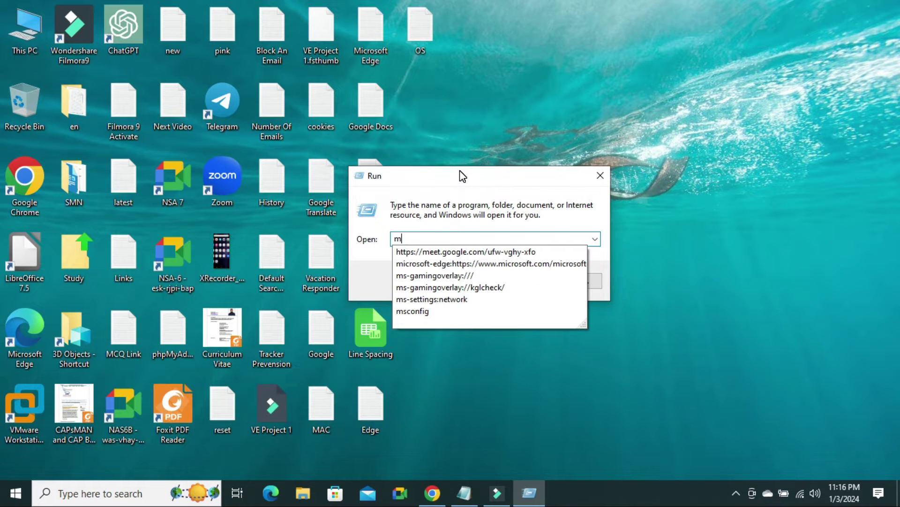
type("sco")
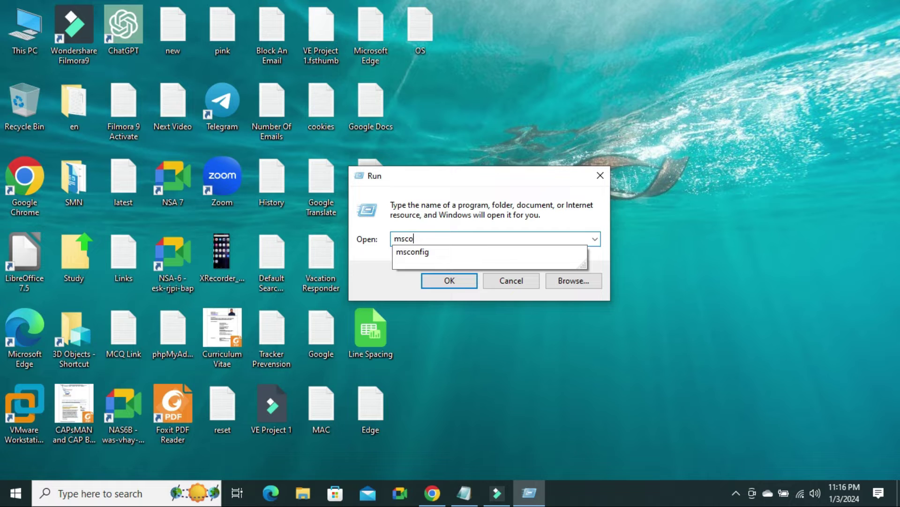
type("nfig")
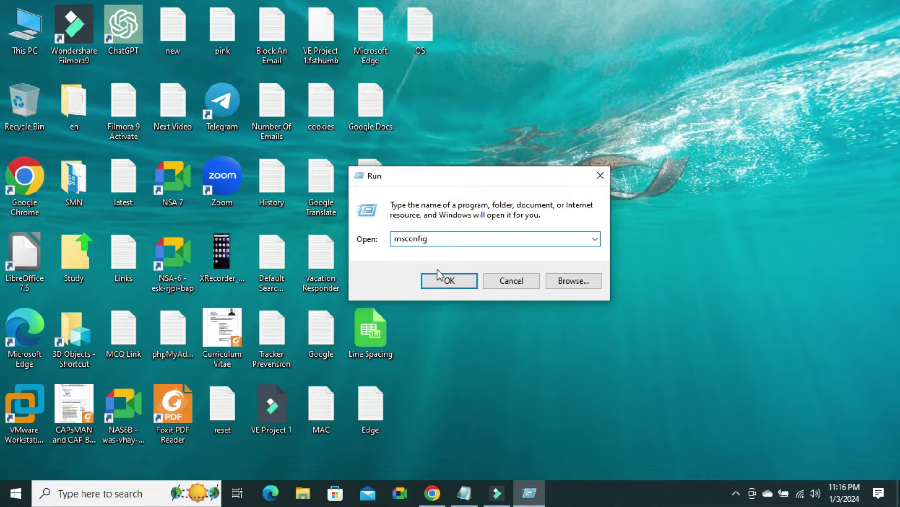
left_click(448, 281)
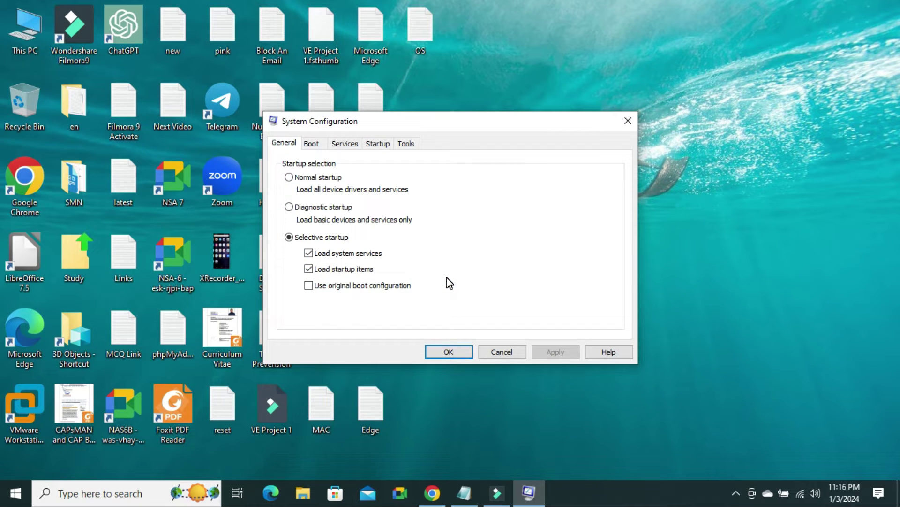
Step: Check 'Make all boot settings permanent' on the Boot tab and apply it
left_click(311, 143)
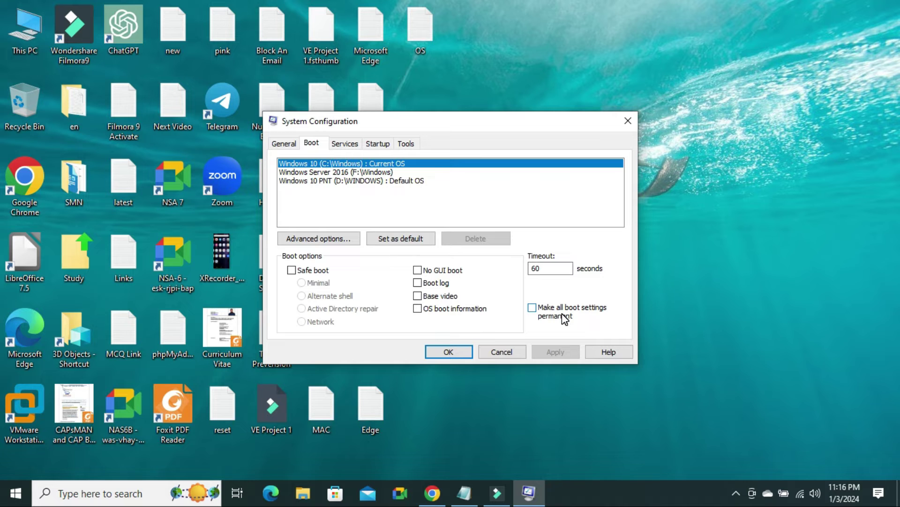
left_click(535, 312)
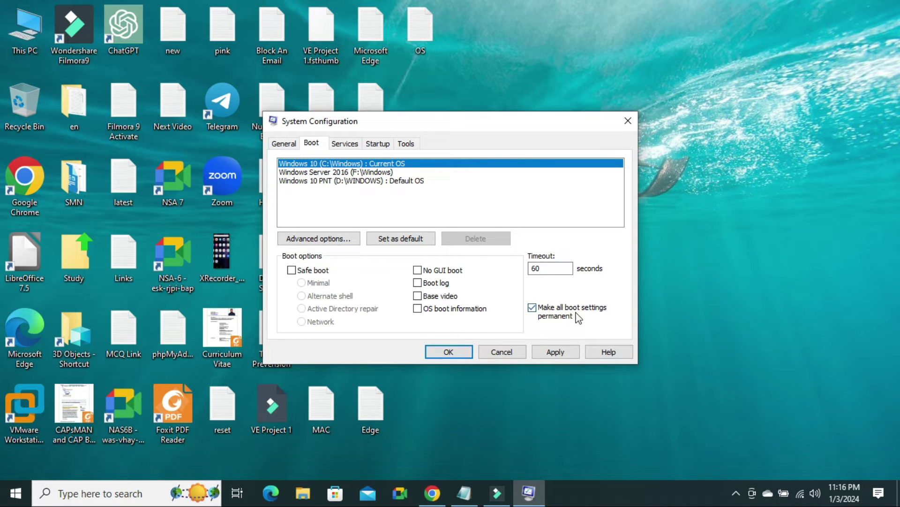
left_click(562, 355)
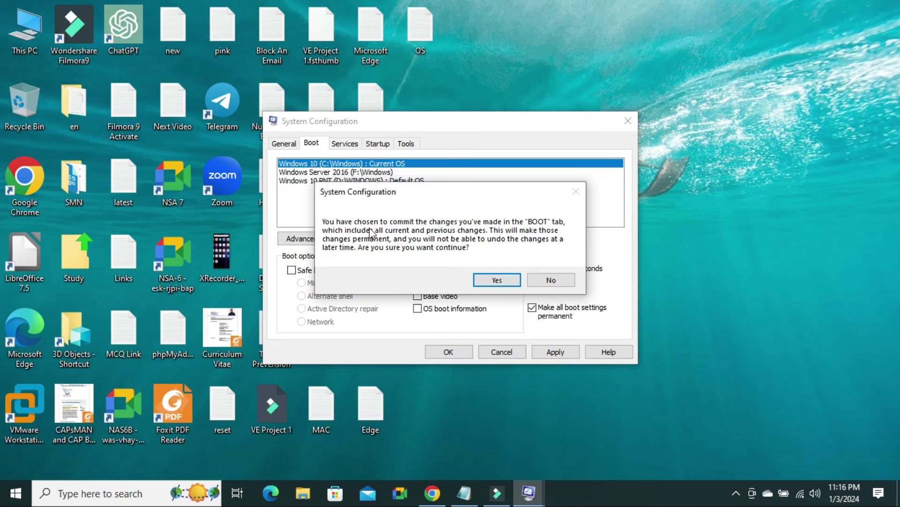